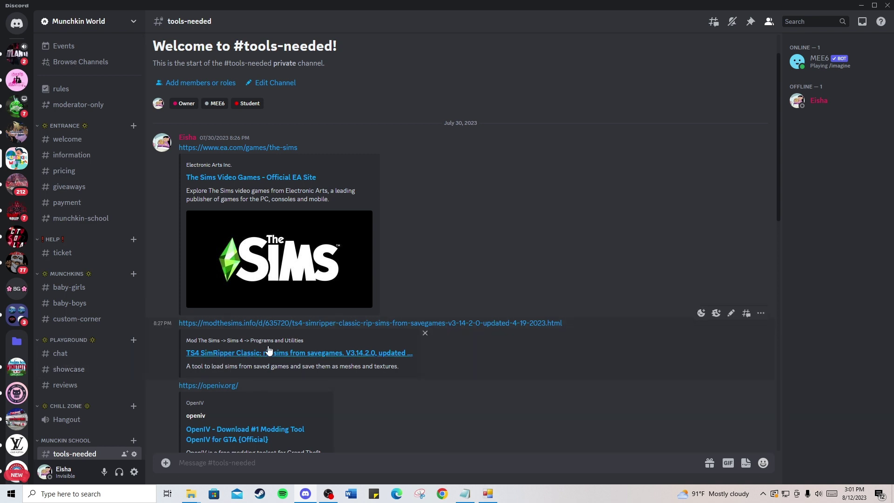
Open the SimRipper download page on Mod The Sims, then minimize Chrome to return to Discord.
{"action": "left_click", "coordinate": [314, 326]}
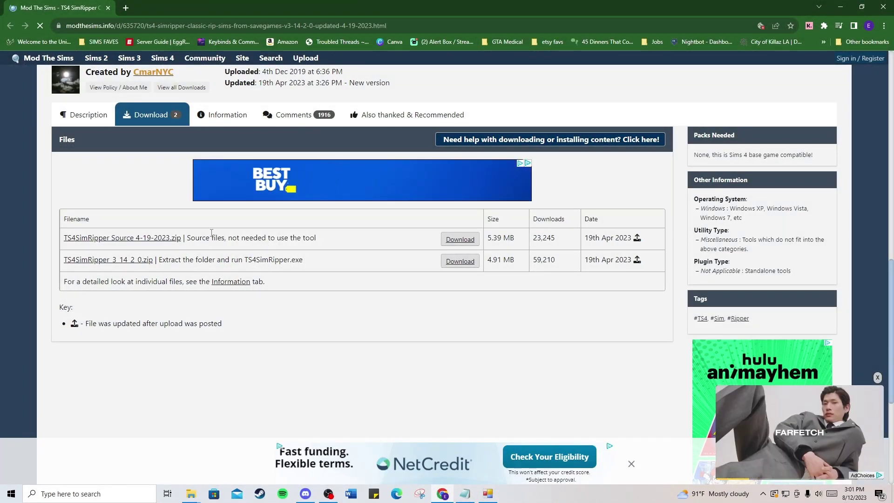
{"action": "left_click", "coordinate": [841, 6]}
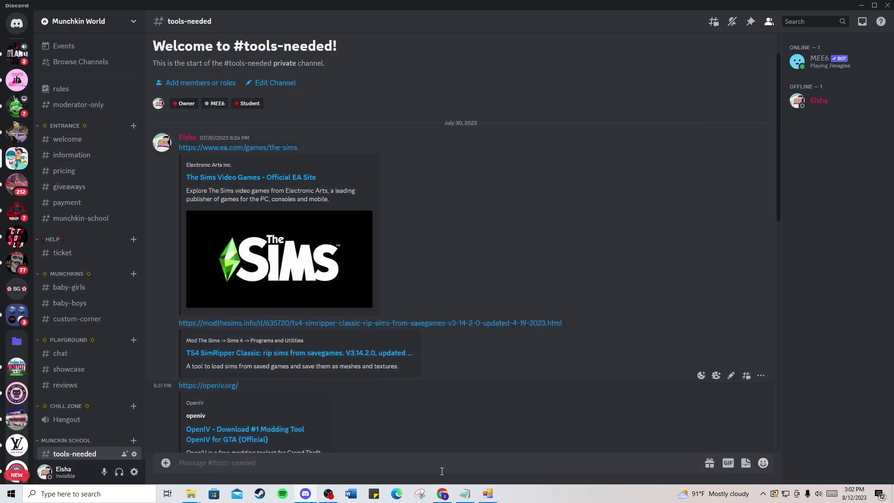
Launch TS4 SimRipper Classic, shift its window down-right, and minimize Discord.
{"action": "left_click", "coordinate": [487, 494]}
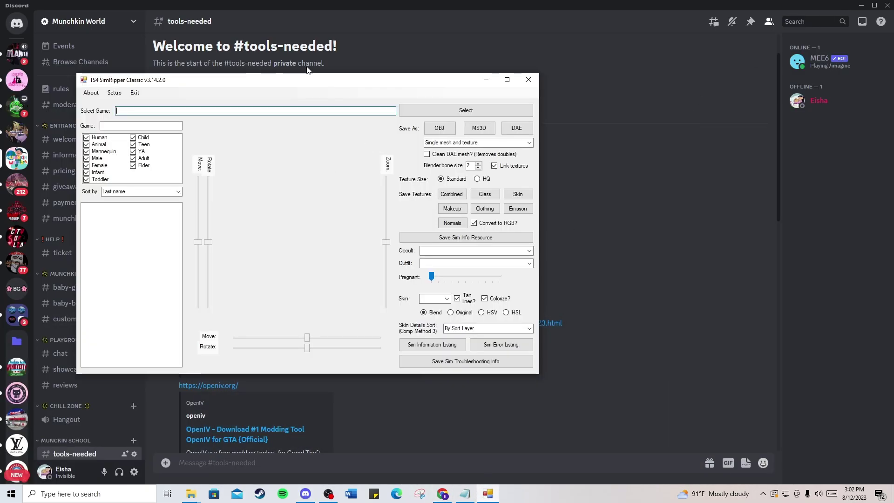
{"action": "left_click_drag", "start_coordinate": [340, 86], "coordinate": [472, 113]}
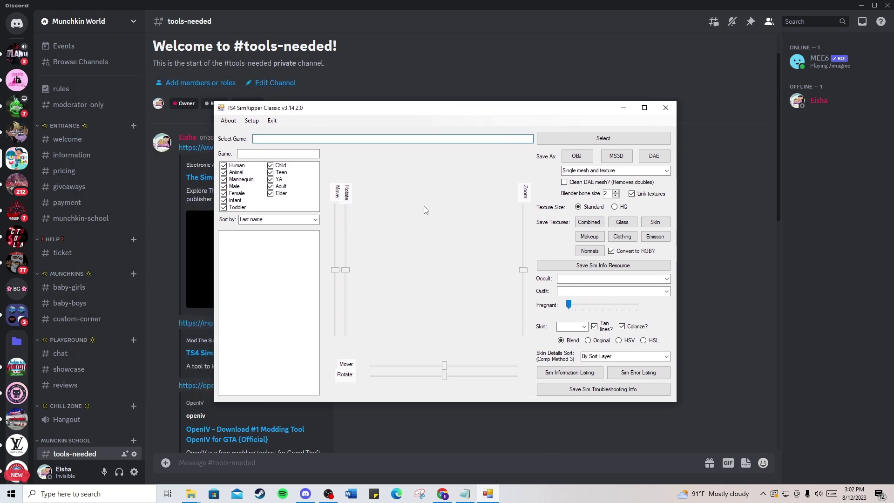
{"action": "left_click", "coordinate": [862, 5]}
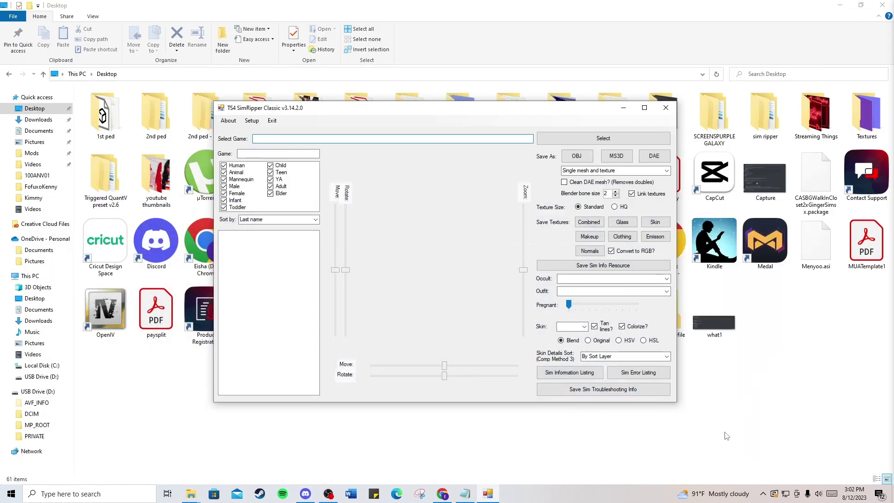
Create a new Desktop folder named 'testped' and open it.
{"action": "right_click", "coordinate": [760, 384]}
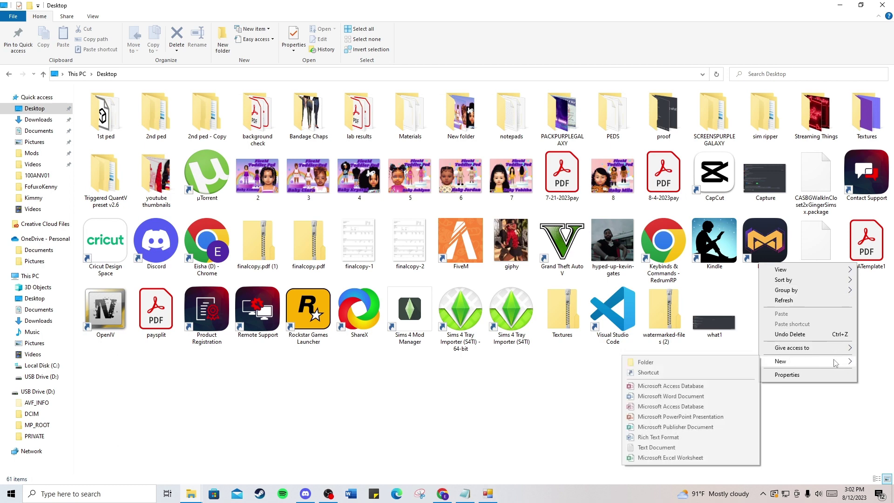
{"action": "mouse_move", "coordinate": [792, 361]}
{"action": "left_click", "coordinate": [679, 368]}
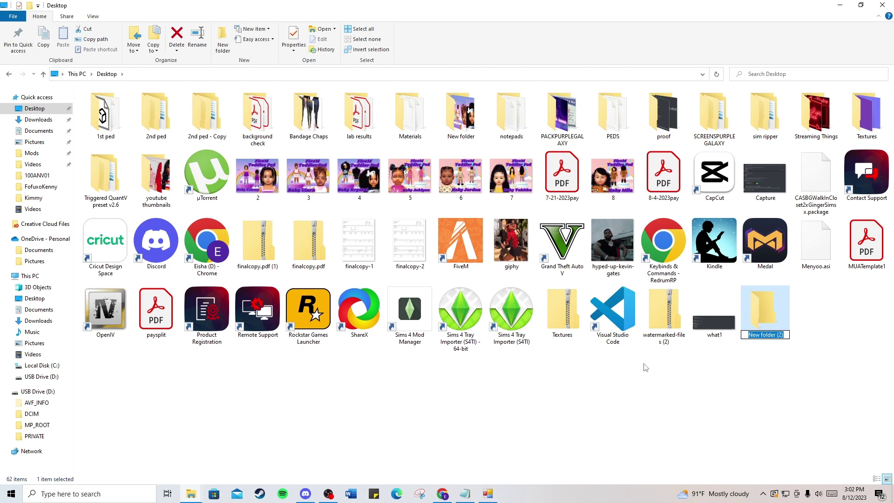
{"action": "type", "text": "testped"}
{"action": "key", "text": "Return"}
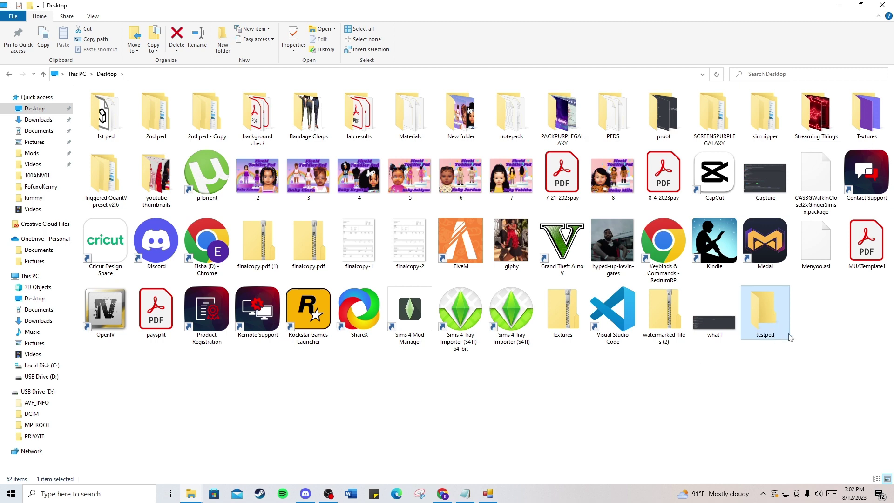
{"action": "double_click", "coordinate": [759, 308]}
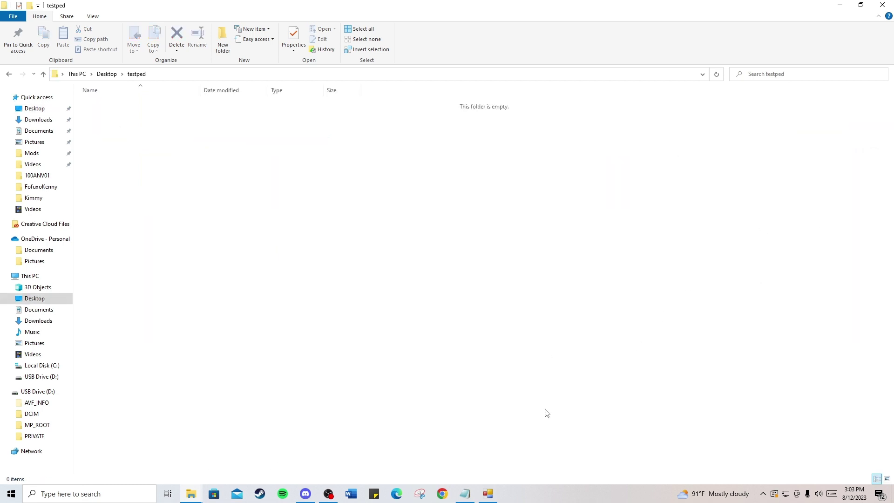
Bring SimRipper forward, choose Select, and expand C: > Users > Documents > Electronic Arts in the tree.
{"action": "left_click", "coordinate": [495, 502]}
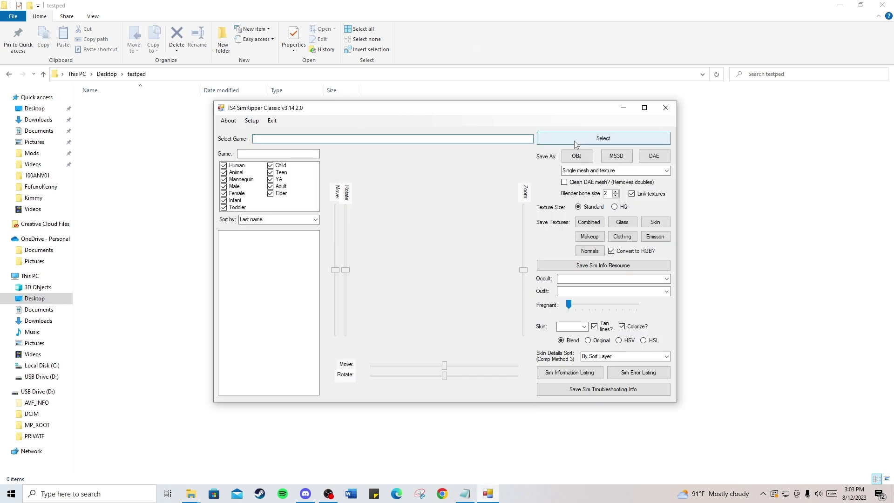
{"action": "left_click", "coordinate": [602, 140]}
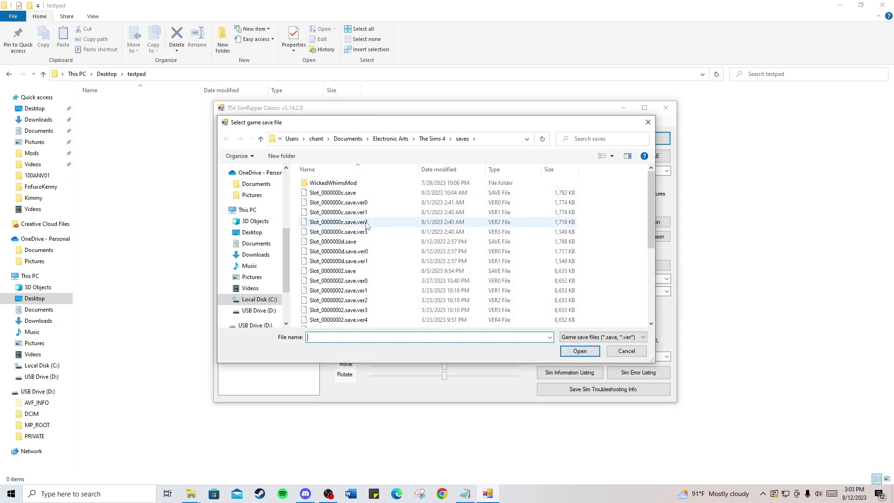
{"action": "scroll", "coordinate": [378, 261], "scroll_direction": "down", "scroll_amount": 5}
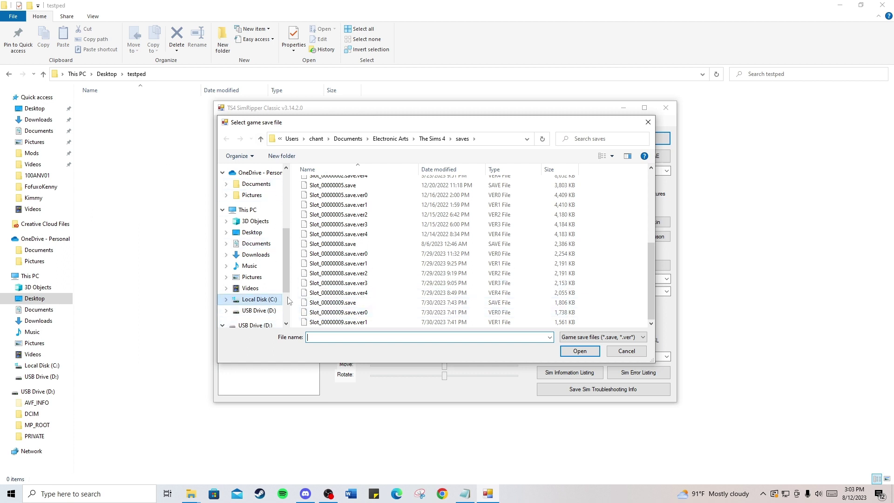
{"action": "left_click", "coordinate": [226, 301]}
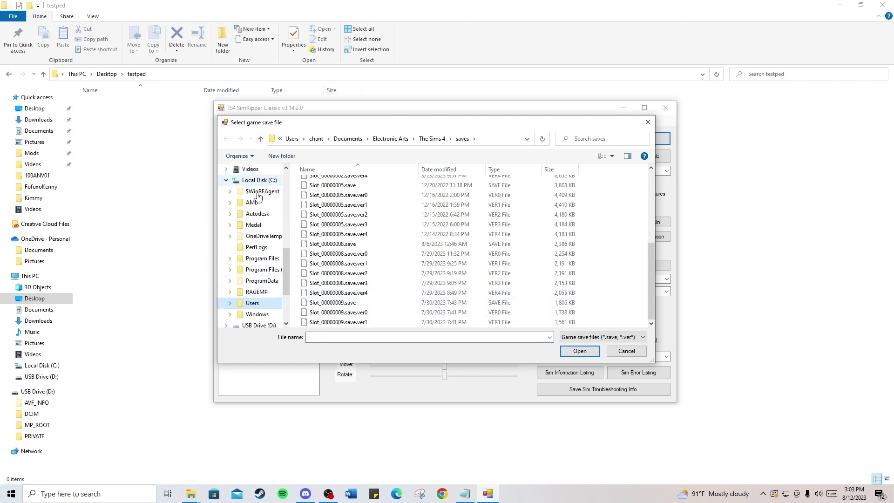
{"action": "left_click", "coordinate": [230, 303]}
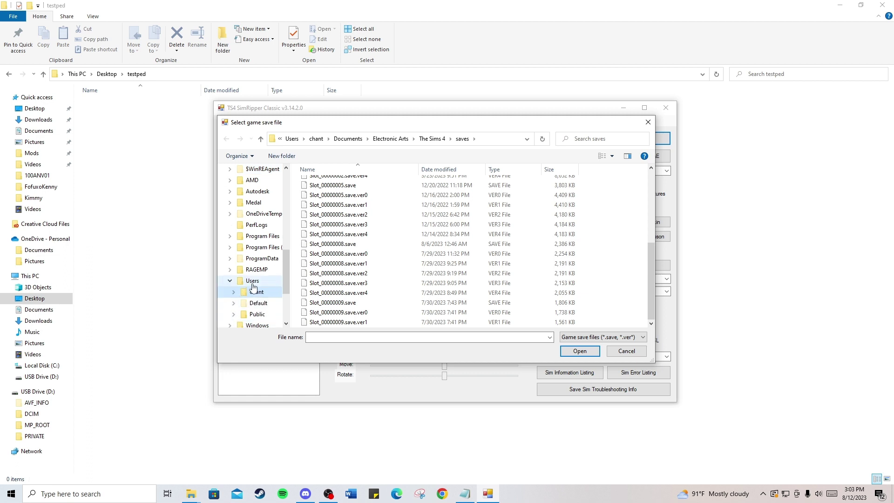
{"action": "scroll", "coordinate": [252, 293], "scroll_direction": "down", "scroll_amount": 1}
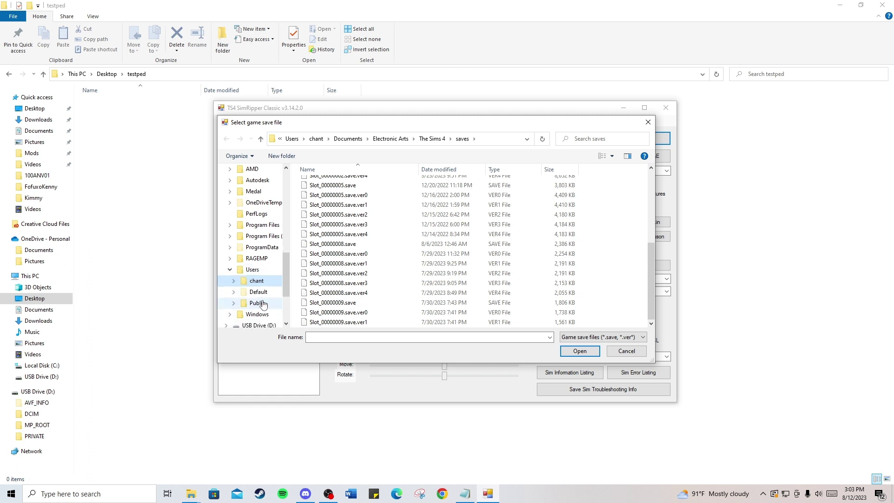
{"action": "left_click", "coordinate": [235, 284]}
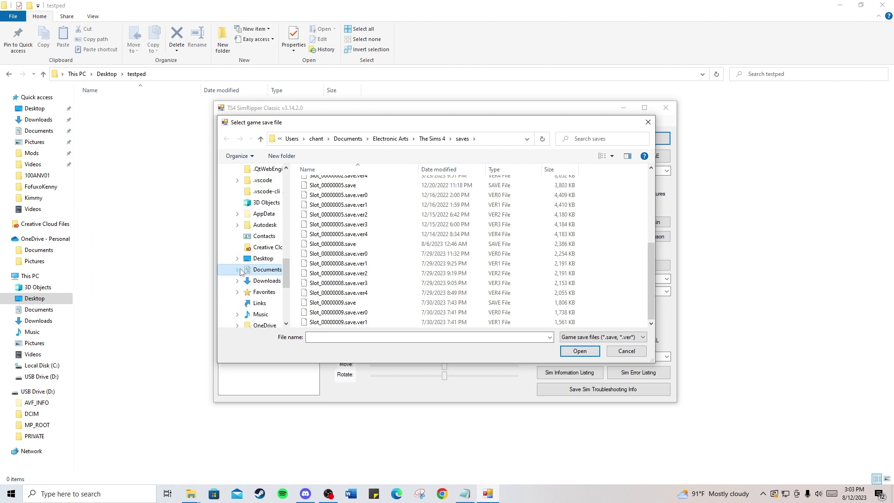
{"action": "left_click", "coordinate": [238, 270]}
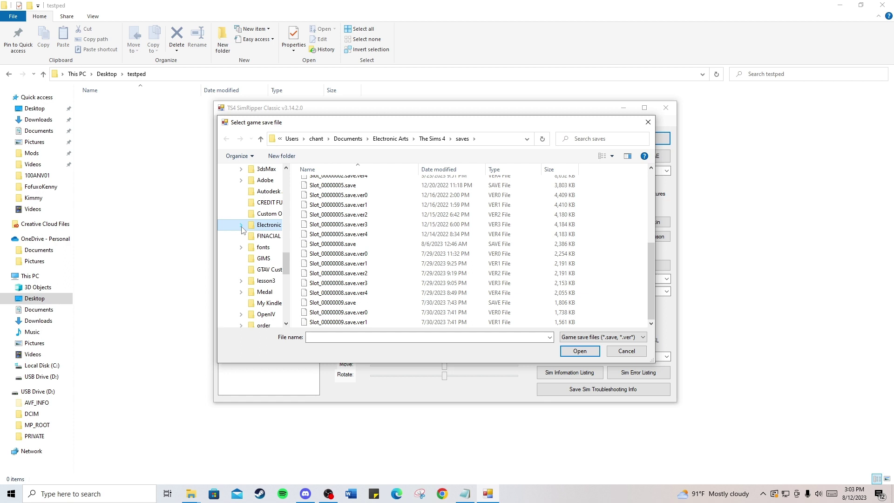
{"action": "left_click", "coordinate": [241, 225]}
{"action": "scroll", "coordinate": [241, 228], "scroll_direction": "down", "scroll_amount": 1}
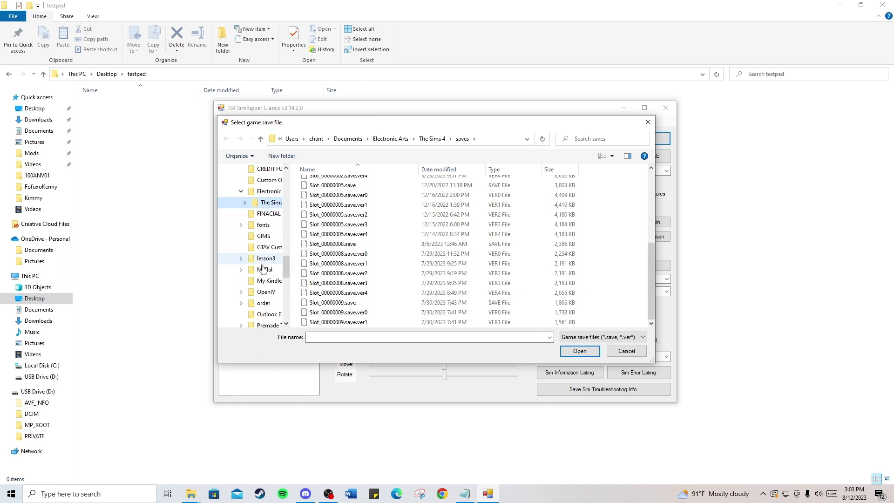
Expand The Sims 4 saves and load Slot_0000000d.save (My Saved Game 12).
{"action": "left_click", "coordinate": [244, 202]}
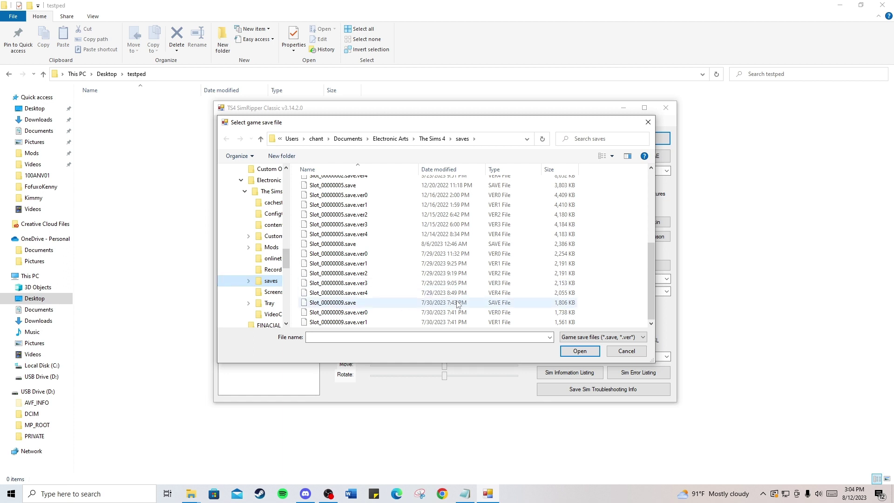
{"action": "scroll", "coordinate": [431, 303], "scroll_direction": "up", "scroll_amount": 5}
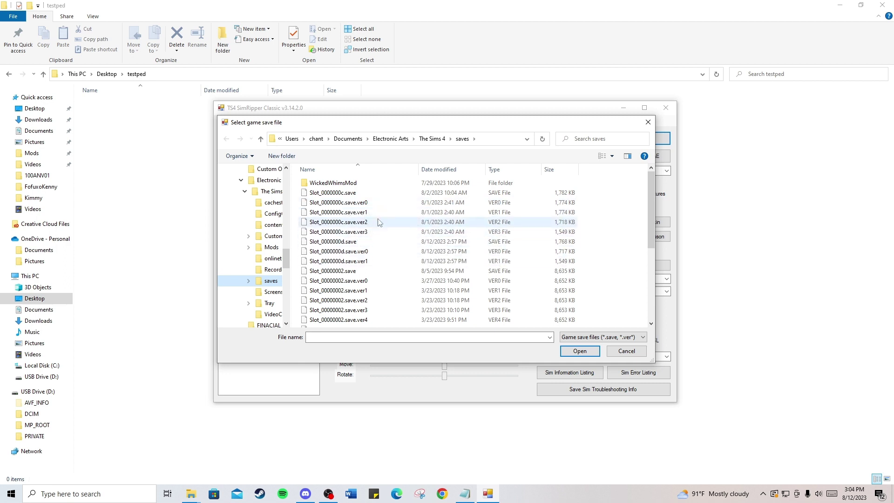
{"action": "scroll", "coordinate": [405, 256], "scroll_direction": "down", "scroll_amount": 5}
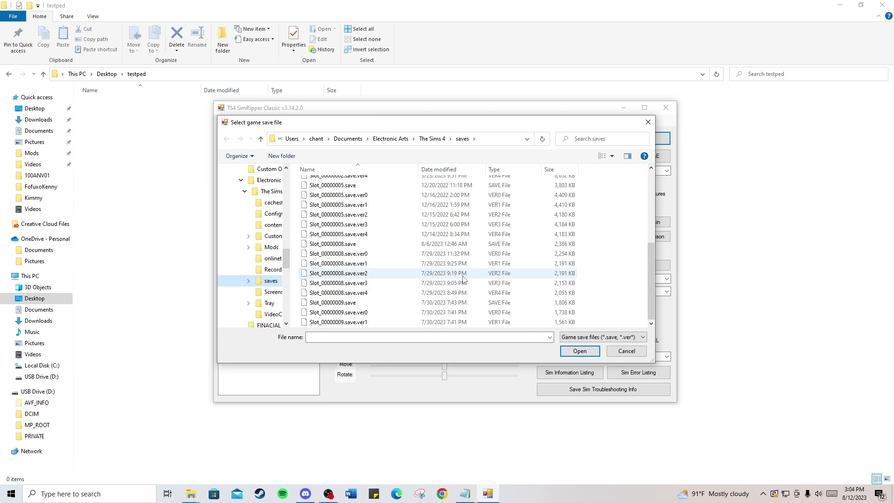
{"action": "scroll", "coordinate": [454, 282], "scroll_direction": "up", "scroll_amount": 5}
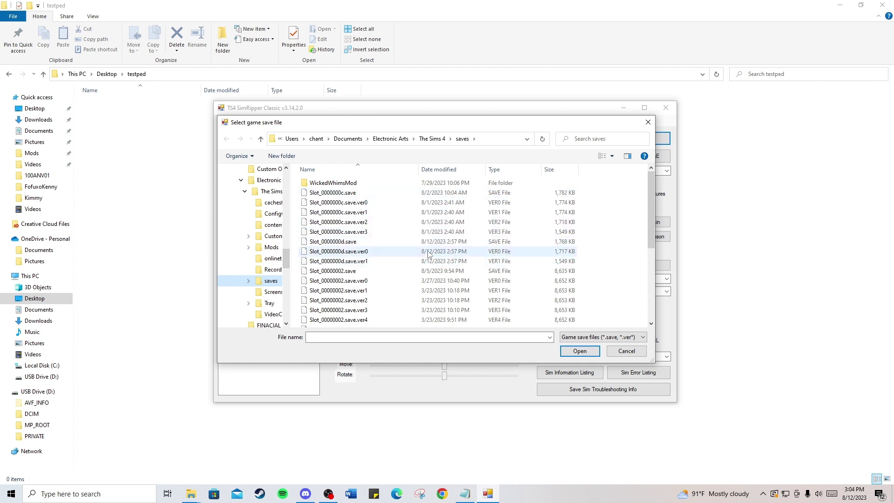
{"action": "left_click", "coordinate": [303, 243]}
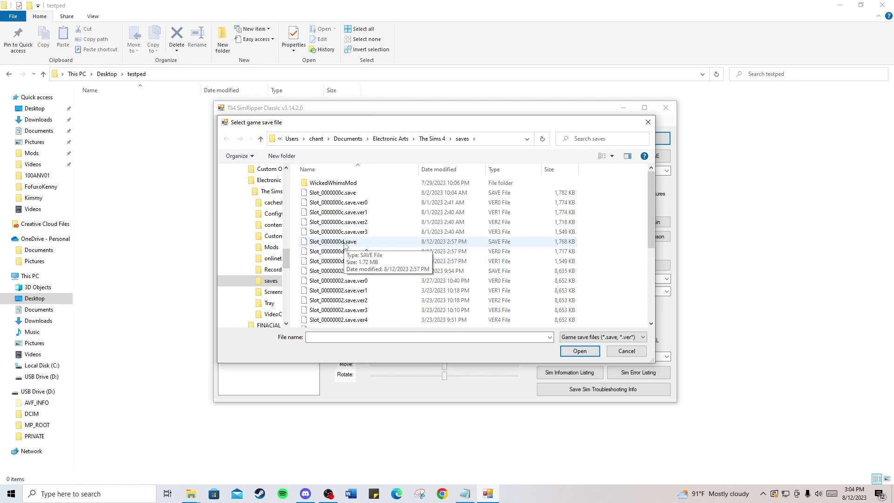
{"action": "double_click", "coordinate": [344, 243]}
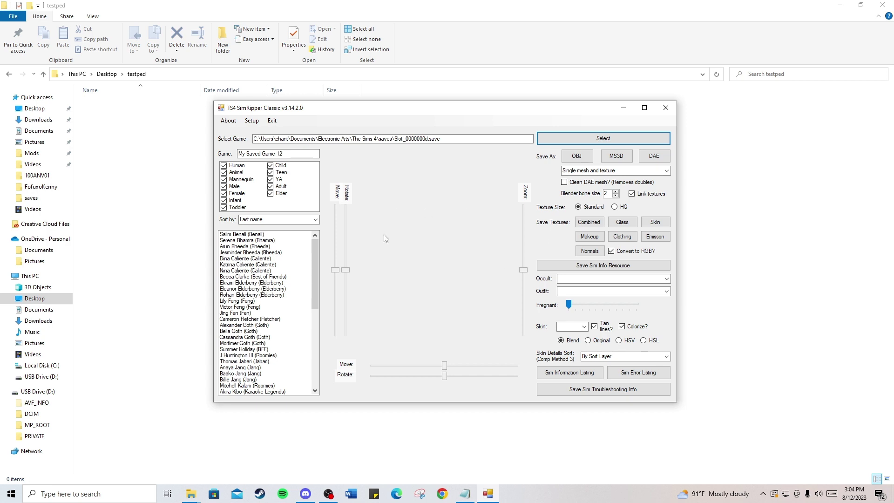
Uncheck Elder, Adult, YA, Teen and Child, load the remaining toddler, and dismiss the log error.
{"action": "scroll", "coordinate": [264, 320], "scroll_direction": "down", "scroll_amount": 6}
{"action": "scroll", "coordinate": [263, 359], "scroll_direction": "down", "scroll_amount": 2}
{"action": "scroll", "coordinate": [261, 371], "scroll_direction": "up", "scroll_amount": 8}
{"action": "scroll", "coordinate": [261, 270], "scroll_direction": "down", "scroll_amount": 10}
{"action": "scroll", "coordinate": [268, 248], "scroll_direction": "up", "scroll_amount": 1}
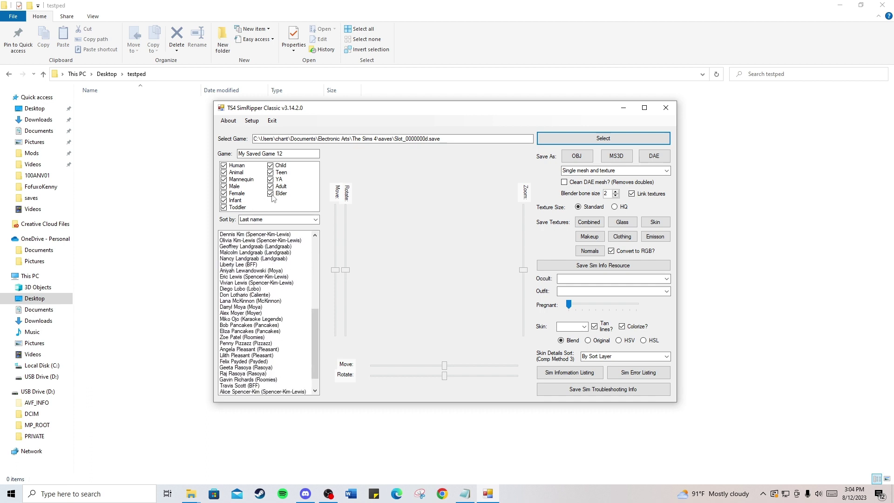
{"action": "left_click", "coordinate": [272, 196]}
{"action": "left_click", "coordinate": [270, 187]}
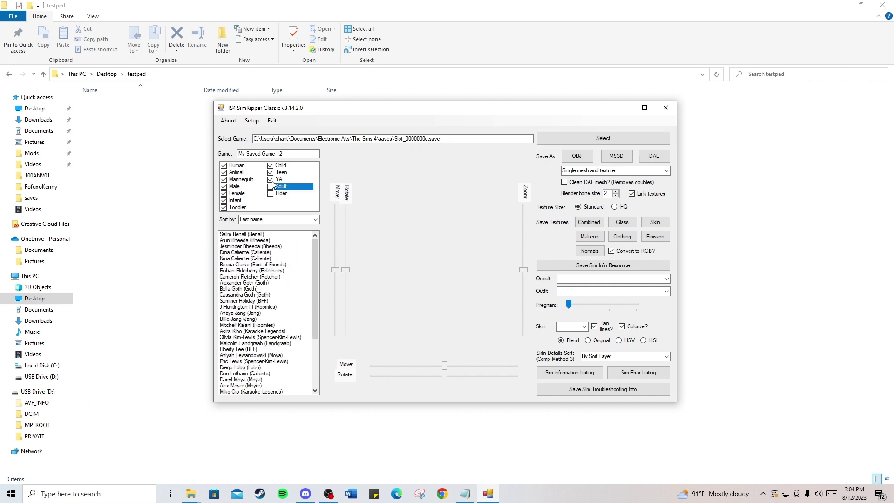
{"action": "left_click", "coordinate": [271, 180]}
{"action": "left_click", "coordinate": [270, 172]}
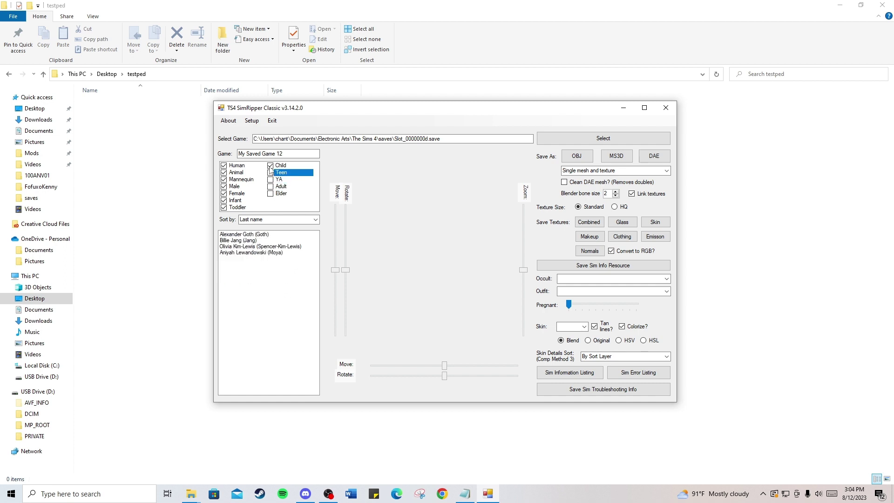
{"action": "left_click", "coordinate": [270, 166]}
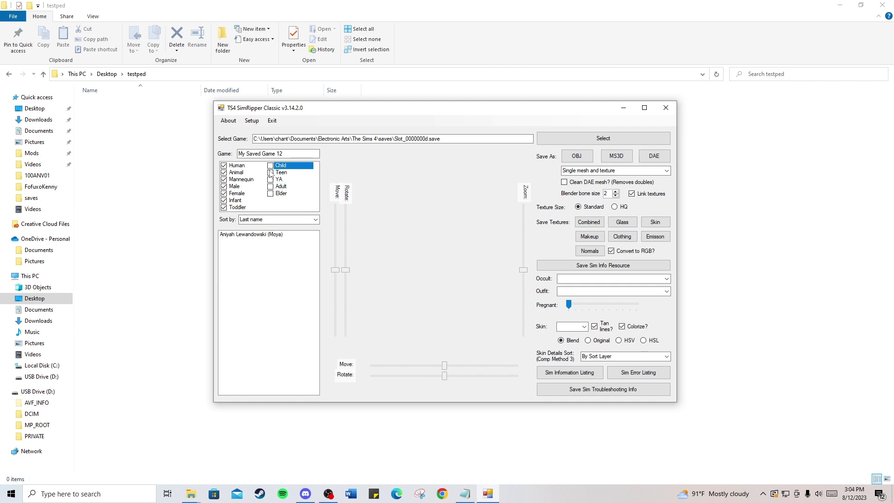
{"action": "left_click", "coordinate": [249, 235]}
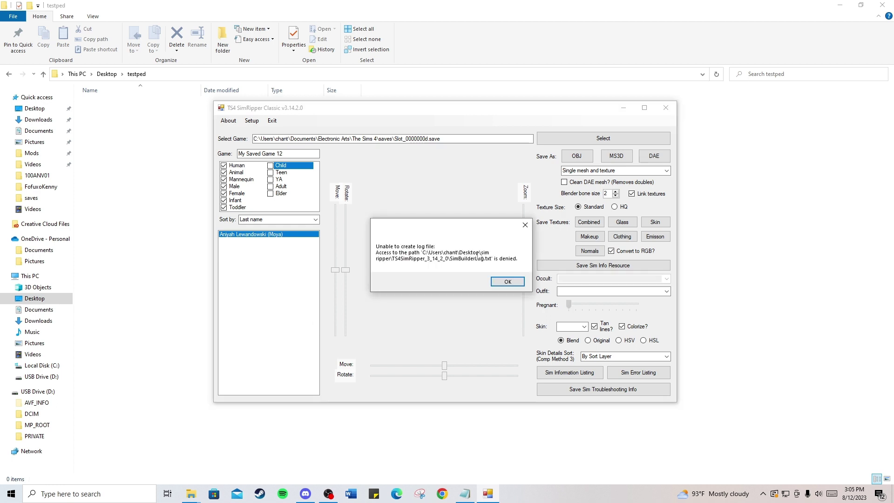
{"action": "left_click", "coordinate": [509, 282]}
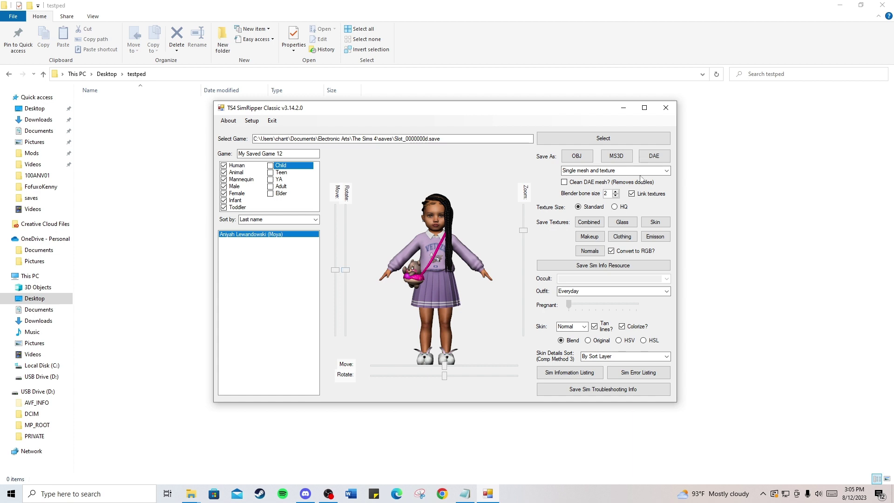
Keep the Save As mesh option on Single mesh and texture.
{"action": "left_click", "coordinate": [667, 171]}
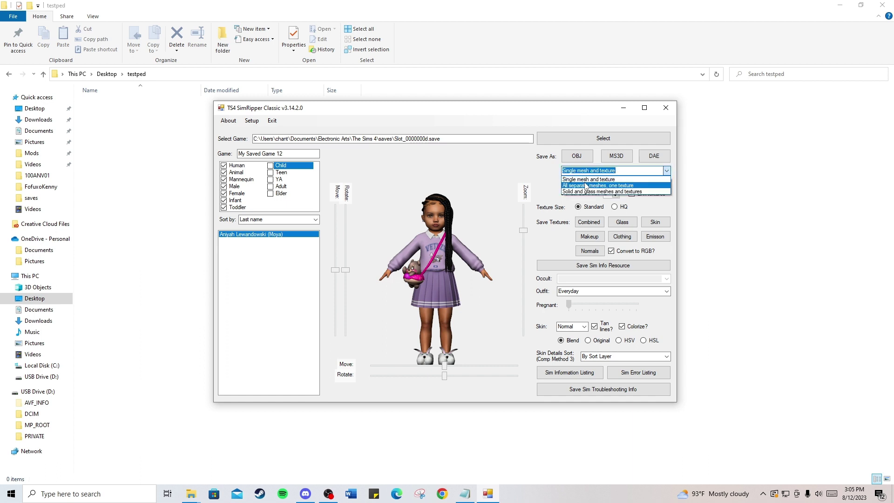
{"action": "left_click", "coordinate": [619, 180]}
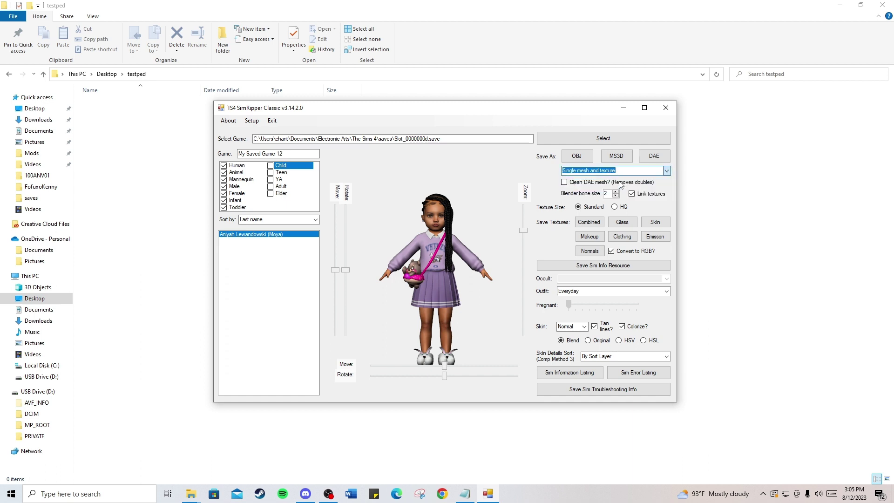
{"action": "left_click", "coordinate": [667, 291]}
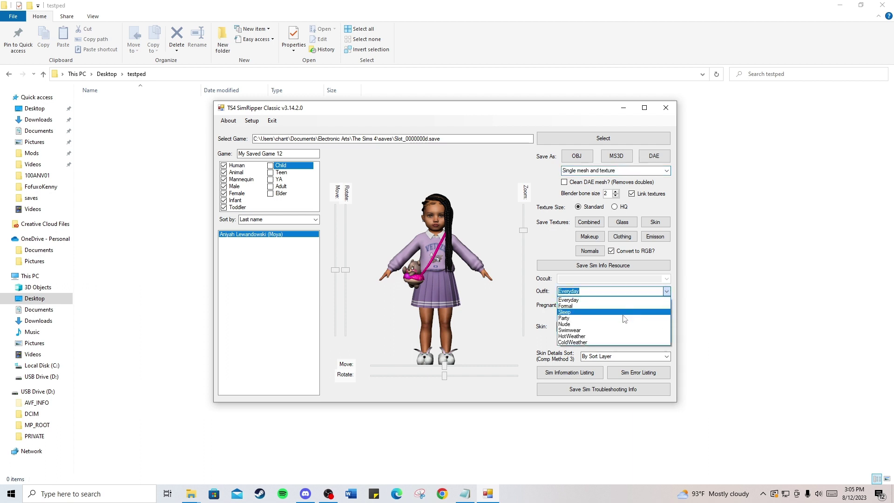
{"action": "left_click", "coordinate": [573, 300]}
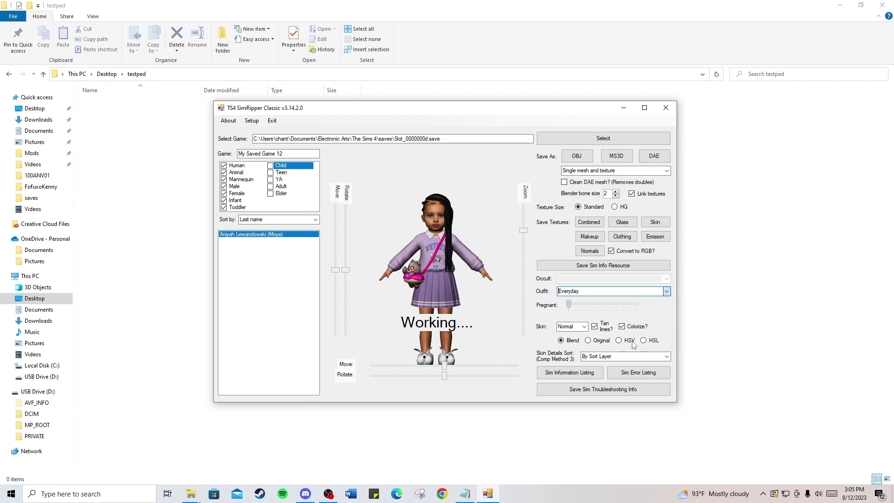
{"action": "left_click", "coordinate": [539, 288]}
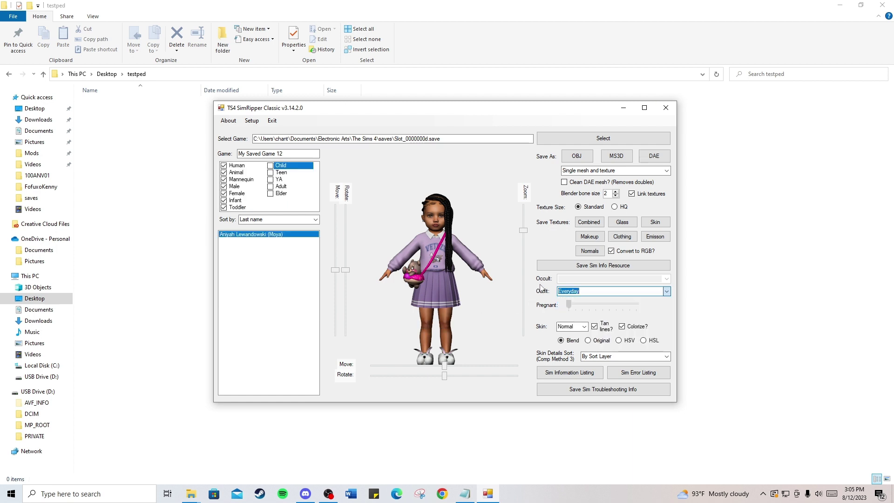
Export the toddler as an OBJ file into the Desktop testped folder.
{"action": "left_click", "coordinate": [577, 157]}
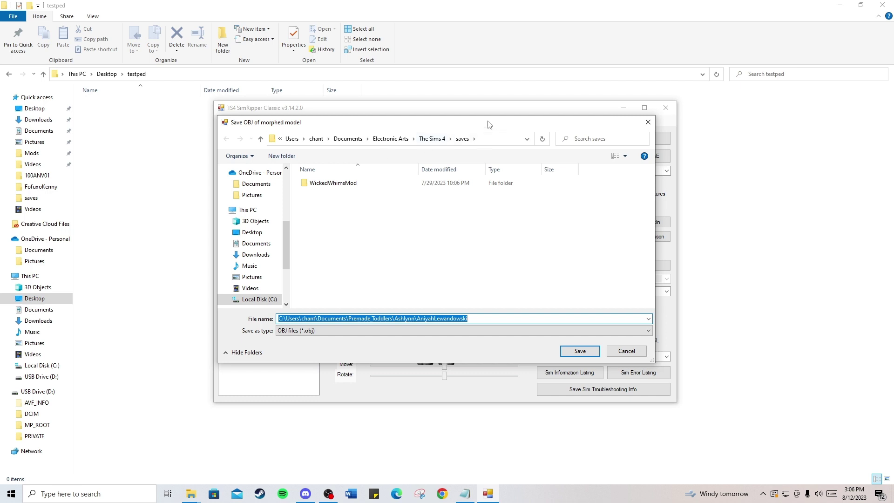
{"action": "left_click_drag", "start_coordinate": [489, 124], "coordinate": [478, 206]}
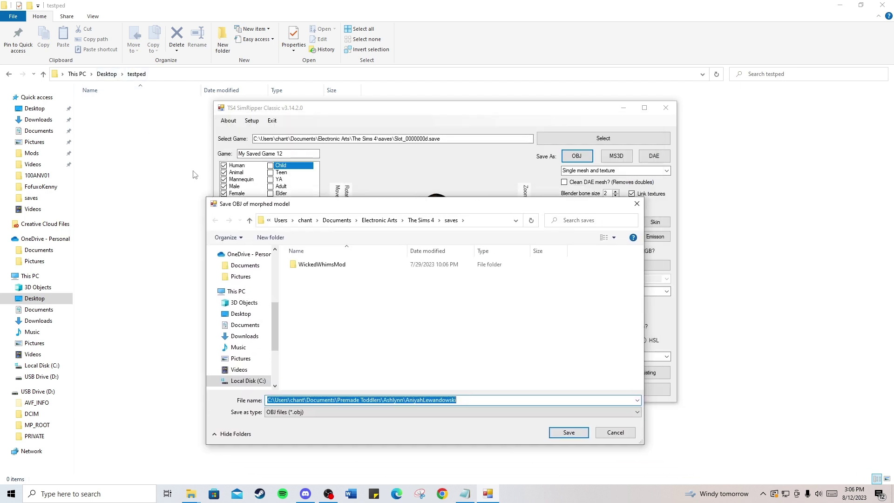
{"action": "scroll", "coordinate": [242, 317], "scroll_direction": "up", "scroll_amount": 5}
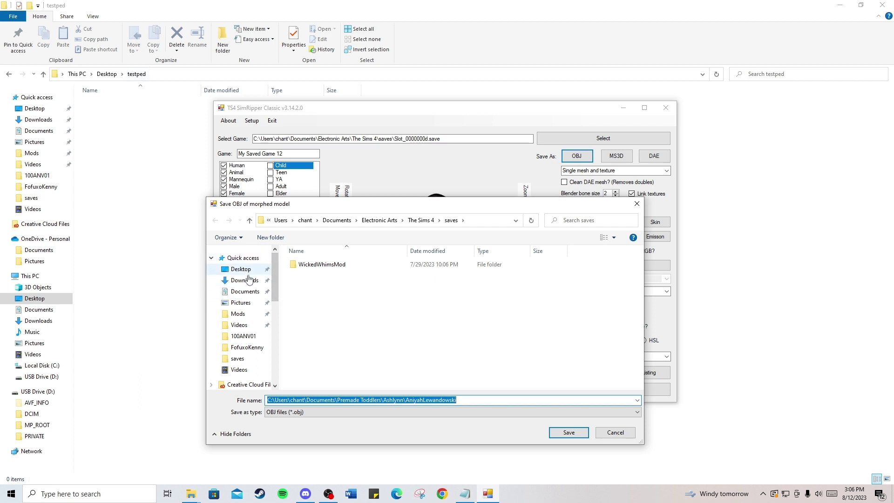
{"action": "left_click", "coordinate": [240, 269]}
{"action": "scroll", "coordinate": [567, 343], "scroll_direction": "down", "scroll_amount": 3}
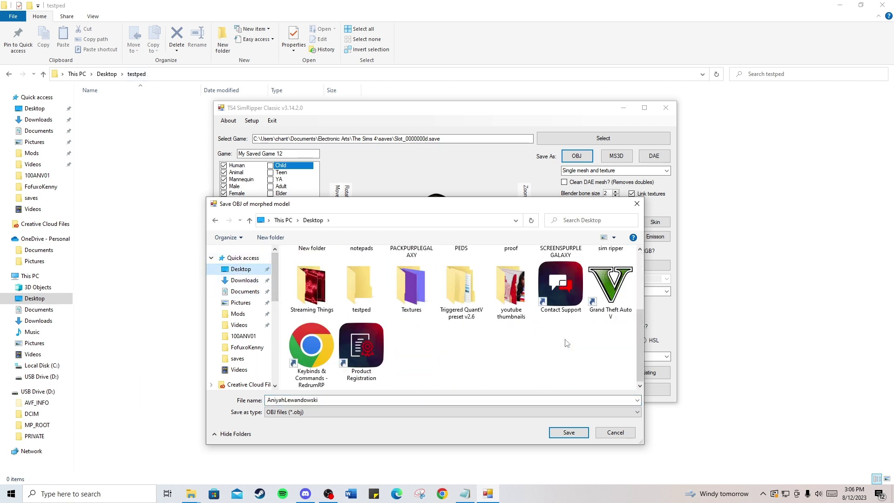
{"action": "double_click", "coordinate": [361, 288]}
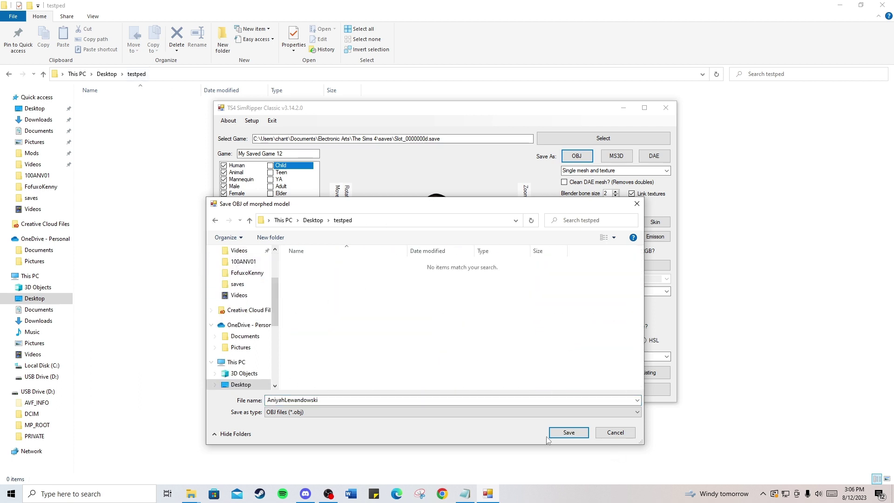
{"action": "left_click", "coordinate": [569, 432]}
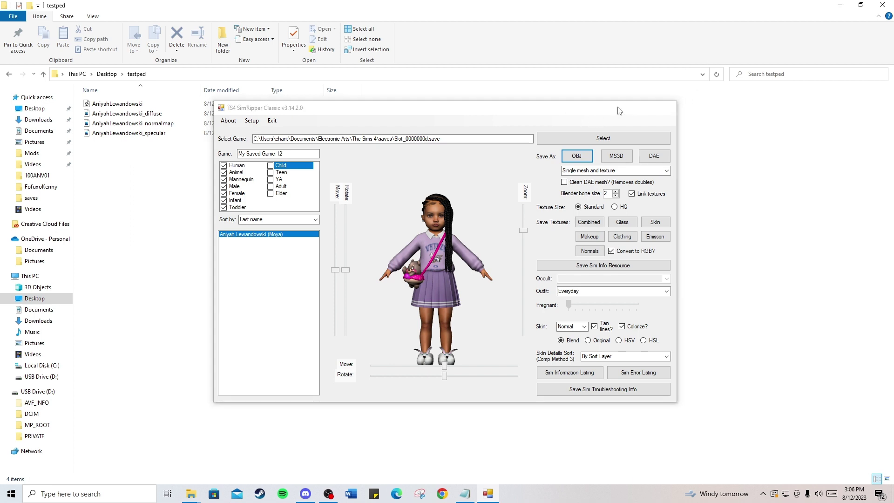
Minimize SimRipper and switch the testped folder to Large icons view.
{"action": "left_click", "coordinate": [623, 109]}
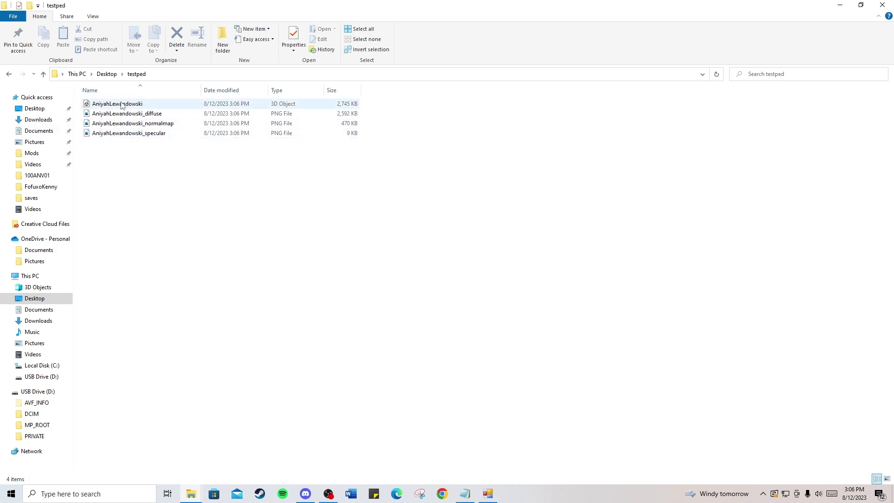
{"action": "right_click", "coordinate": [322, 203]}
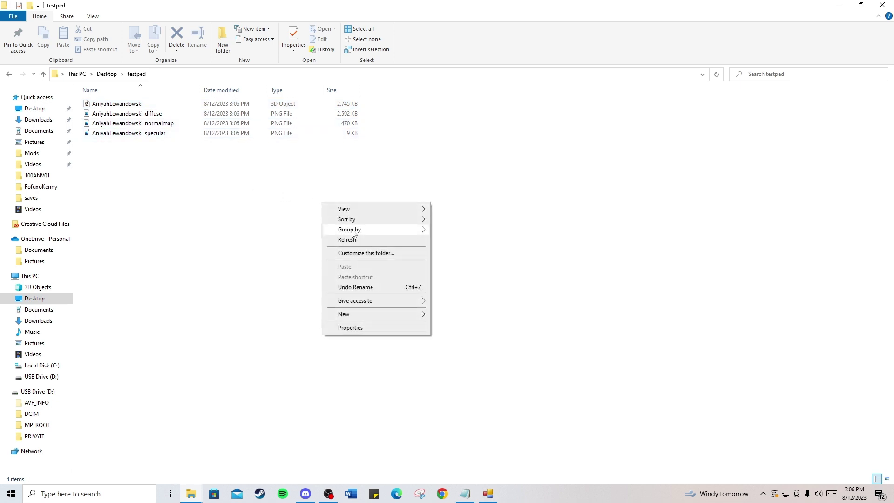
{"action": "mouse_move", "coordinate": [374, 230]}
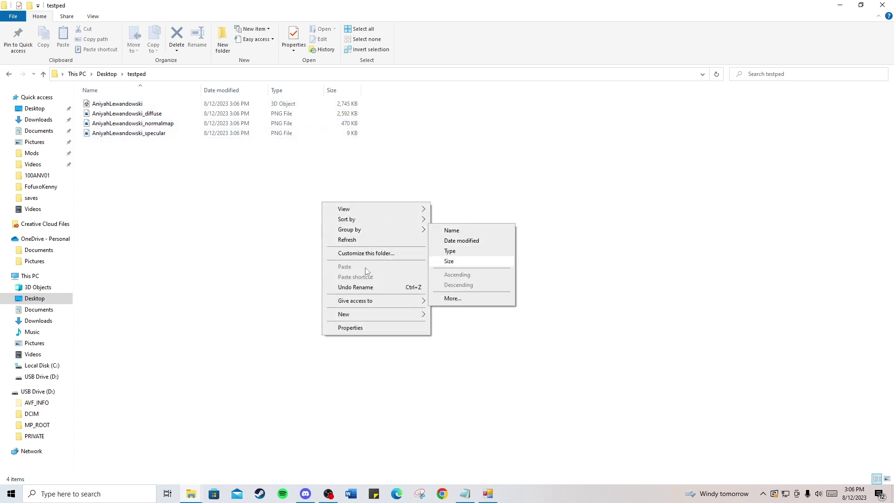
{"action": "mouse_move", "coordinate": [391, 209]}
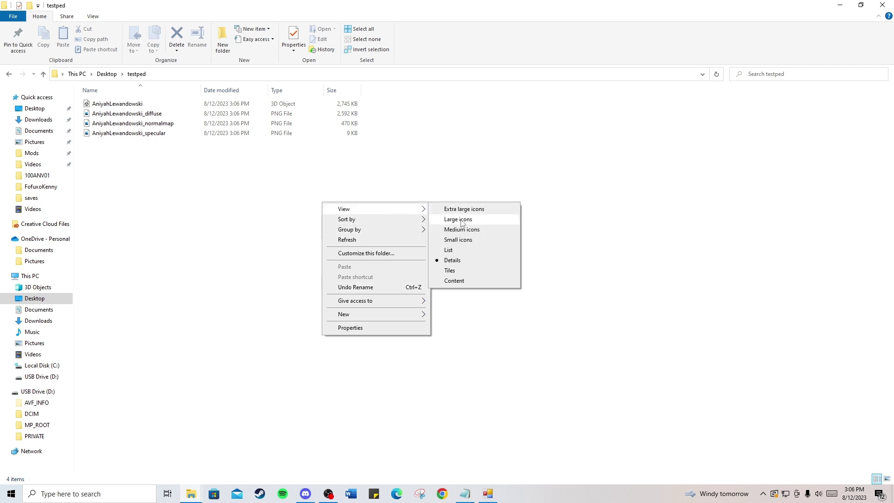
{"action": "left_click", "coordinate": [455, 218]}
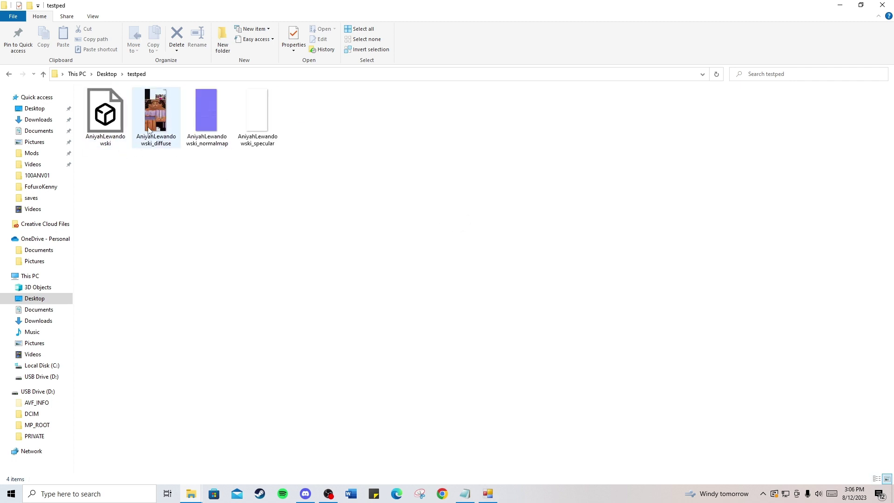
Preview the exported diffuse texture image, then close the viewer.
{"action": "left_click", "coordinate": [159, 115]}
{"action": "double_click", "coordinate": [158, 112]}
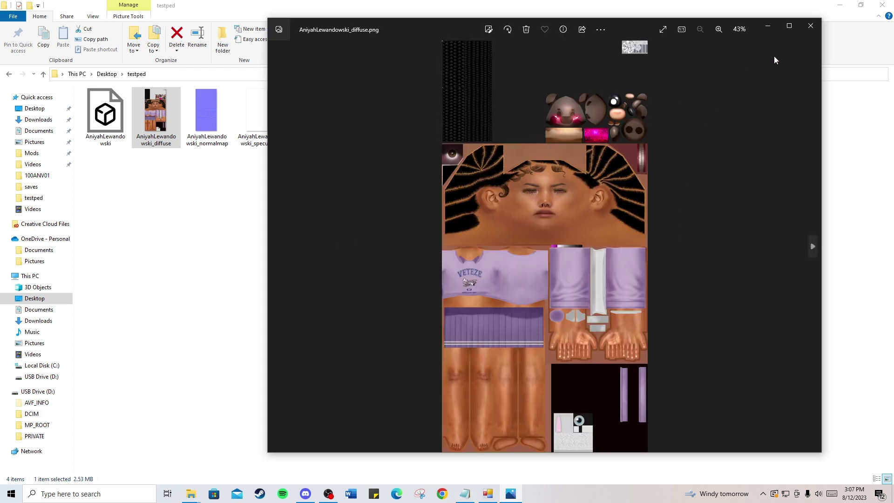
{"action": "key", "text": "alt+F4"}
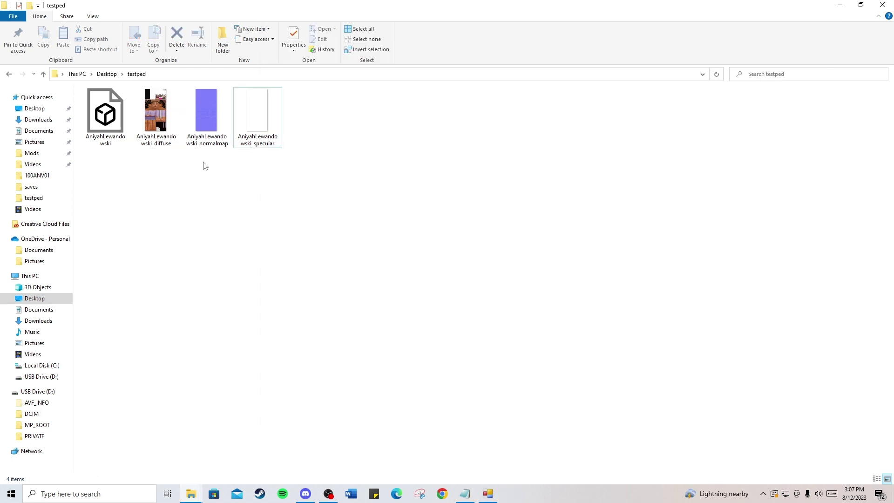
Select then clear the normal map and specular files, and bring the extracted Textures folder forward.
{"action": "left_click_drag", "start_coordinate": [191, 148], "coordinate": [309, 92]}
{"action": "left_click", "coordinate": [381, 204]}
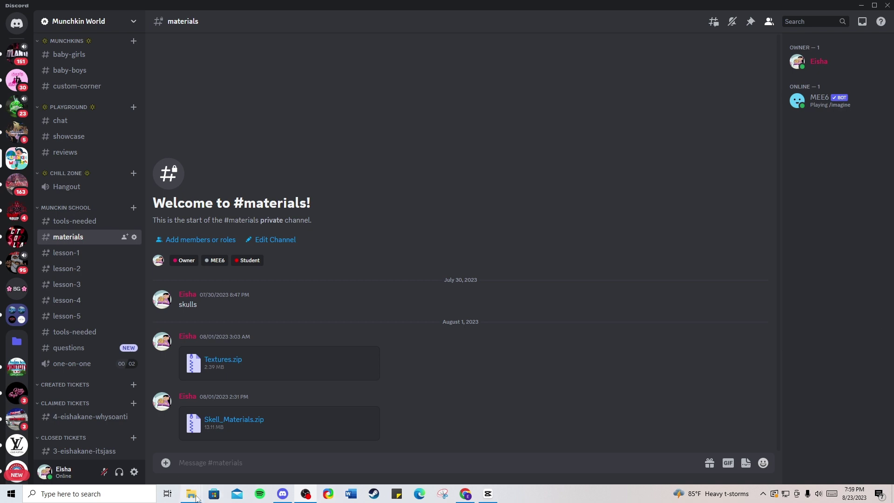
{"action": "mouse_move", "coordinate": [197, 498]}
{"action": "left_click", "coordinate": [216, 458]}
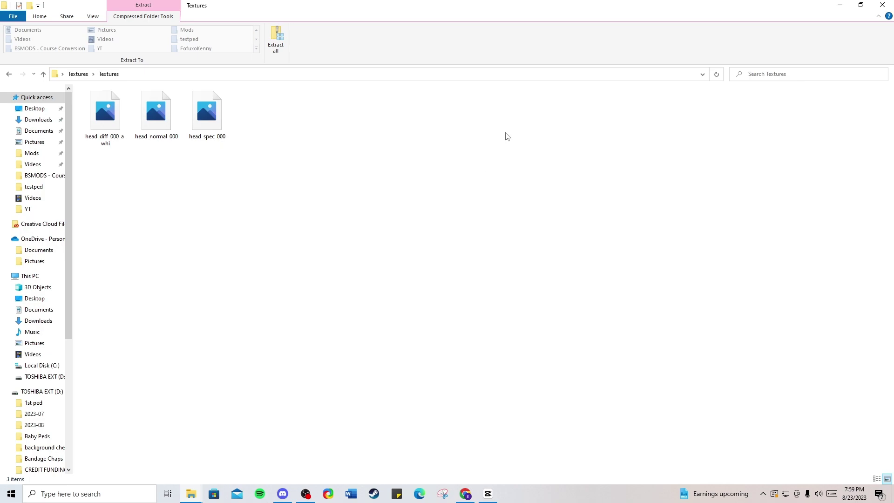
Minimize the Textures folder window.
{"action": "left_click", "coordinate": [840, 5]}
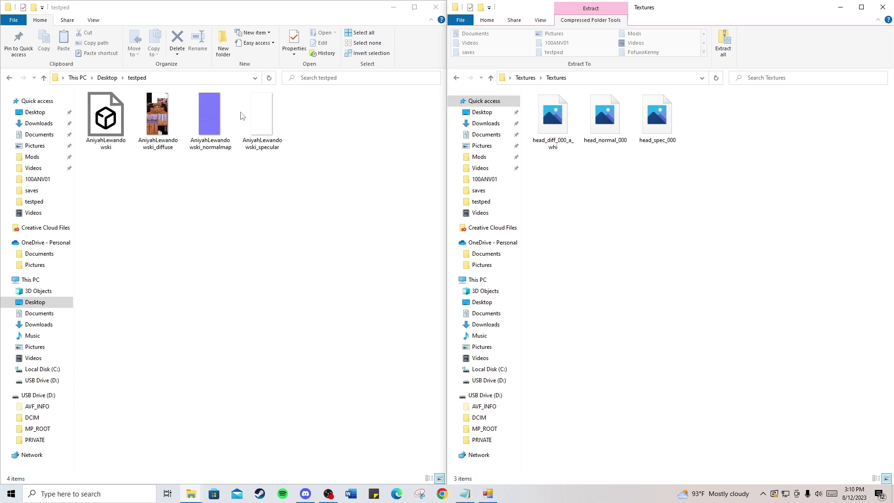
Delete the old normal map and specular files from the testped folder.
{"action": "left_click", "coordinate": [304, 180]}
{"action": "left_click_drag", "start_coordinate": [330, 175], "coordinate": [203, 121]}
{"action": "key", "text": "Delete"}
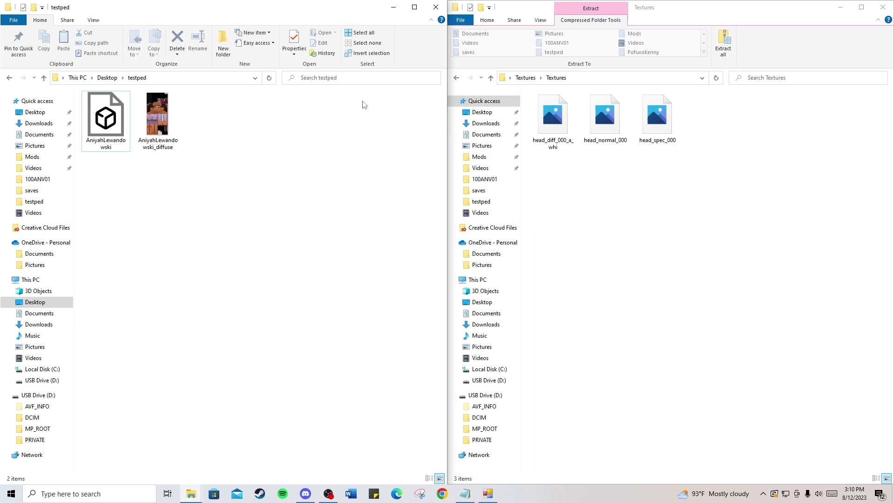
Copy head_normal_000 and head_spec_000 from Textures into testped, then preview head_normal_000.
{"action": "left_click_drag", "start_coordinate": [729, 174], "coordinate": [602, 113]}
{"action": "right_click", "coordinate": [650, 120]}
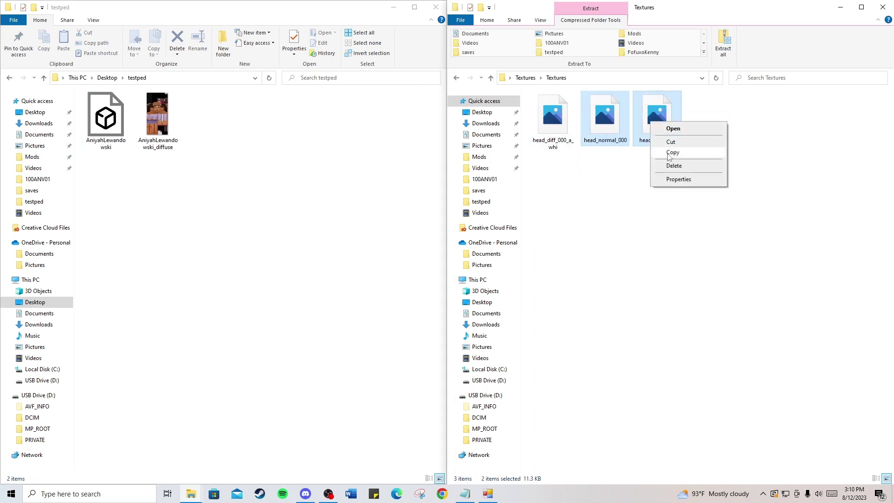
{"action": "left_click", "coordinate": [671, 142]}
{"action": "left_click", "coordinate": [283, 134]}
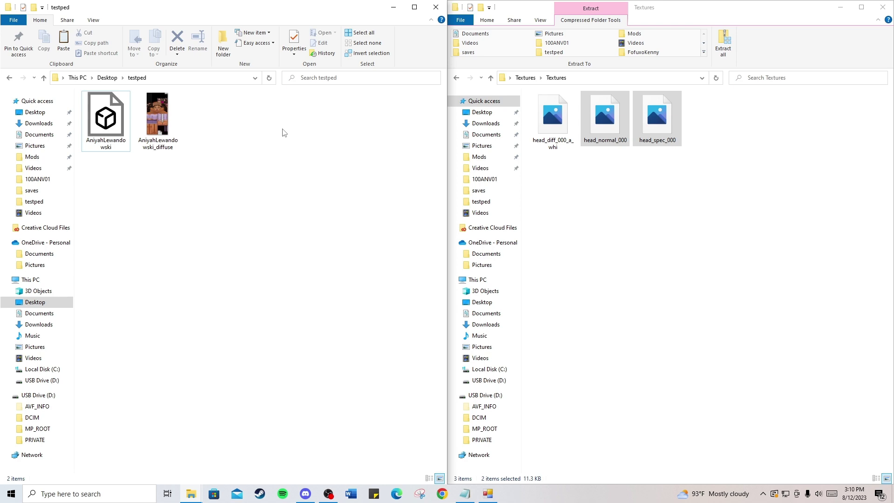
{"action": "key", "text": "ctrl+v"}
{"action": "double_click", "coordinate": [266, 127]}
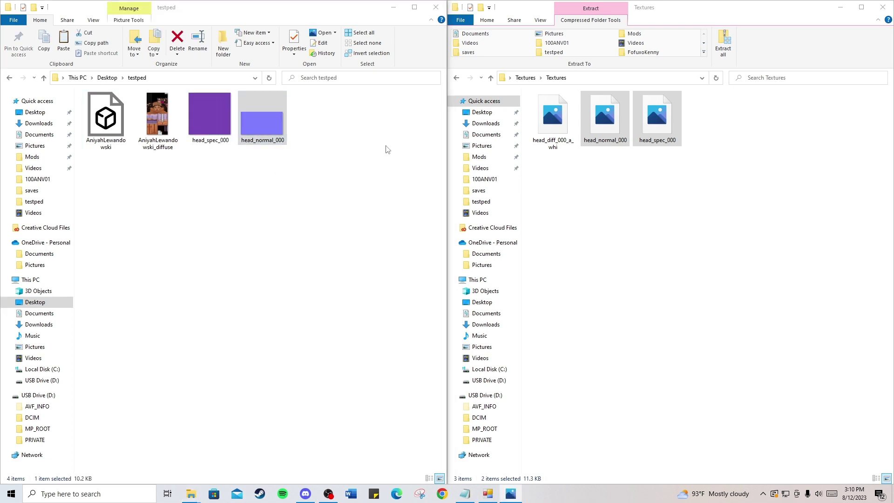
{"action": "left_click", "coordinate": [811, 26]}
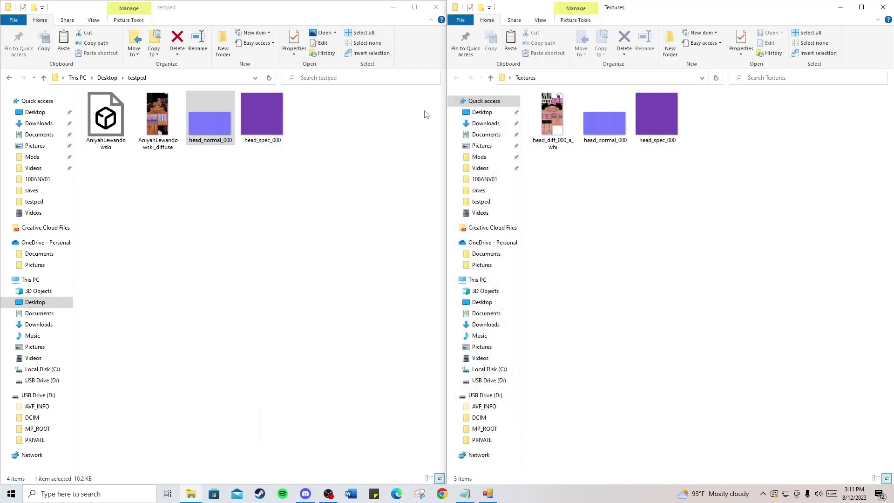
{"action": "left_click", "coordinate": [307, 270]}
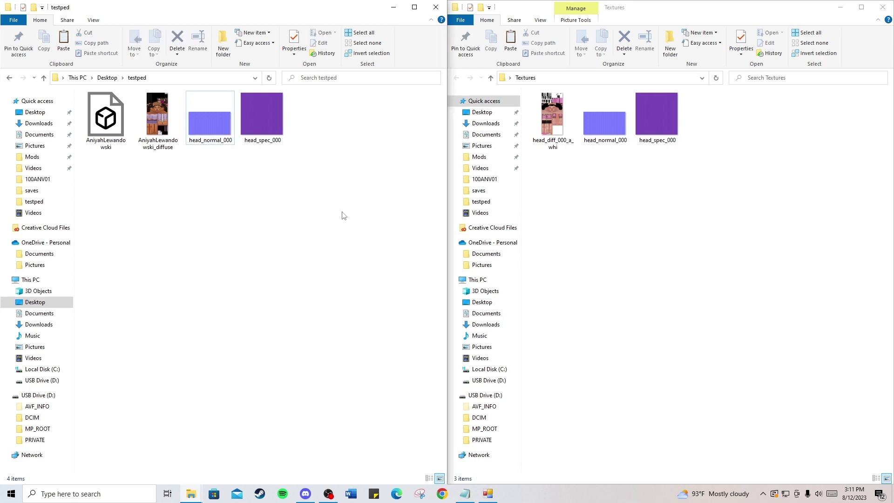
Copy the name head_diff_000_a_whi from Textures and apply it to testped's exported diffuse texture.
{"action": "left_click", "coordinate": [554, 147]}
{"action": "right_click", "coordinate": [554, 144]}
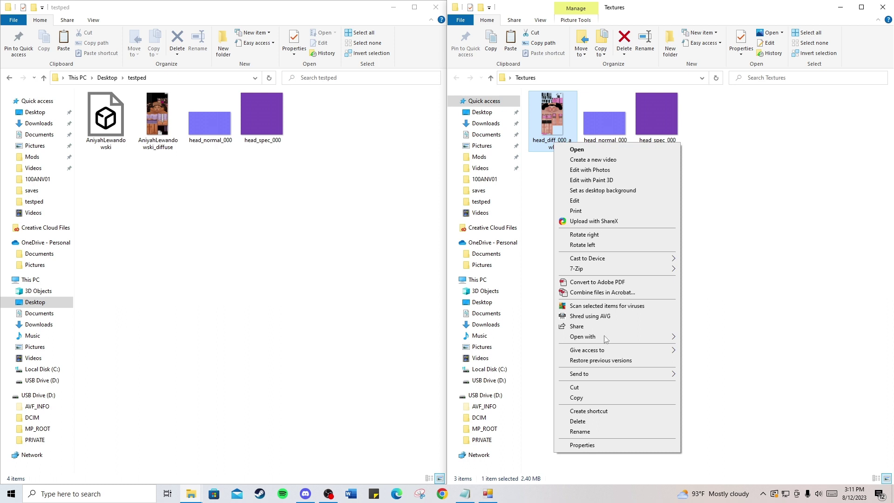
{"action": "left_click", "coordinate": [586, 432]}
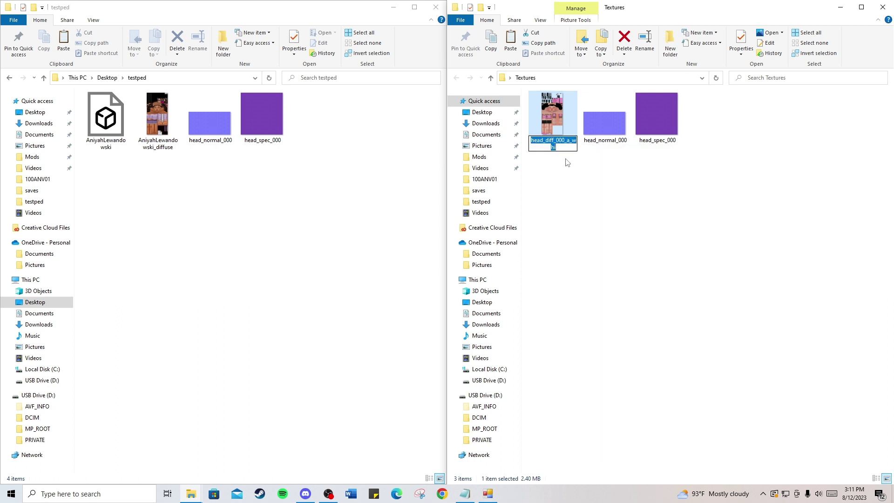
{"action": "left_click", "coordinate": [619, 215]}
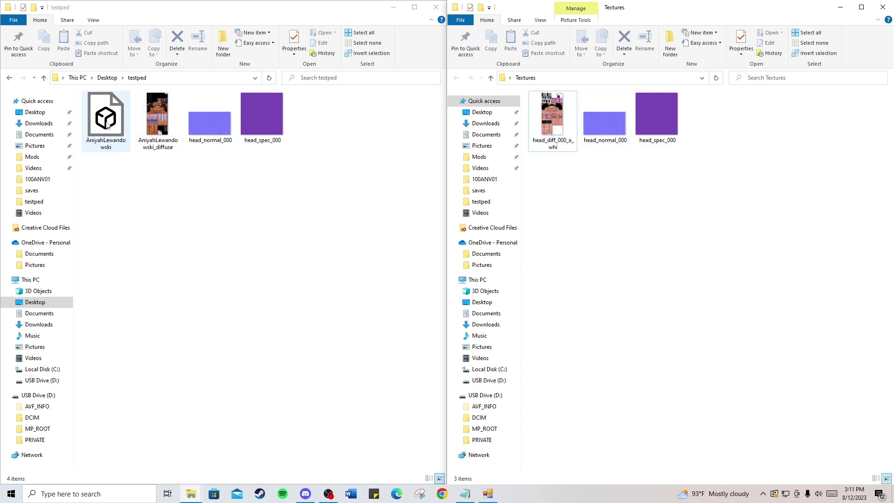
{"action": "right_click", "coordinate": [157, 137]}
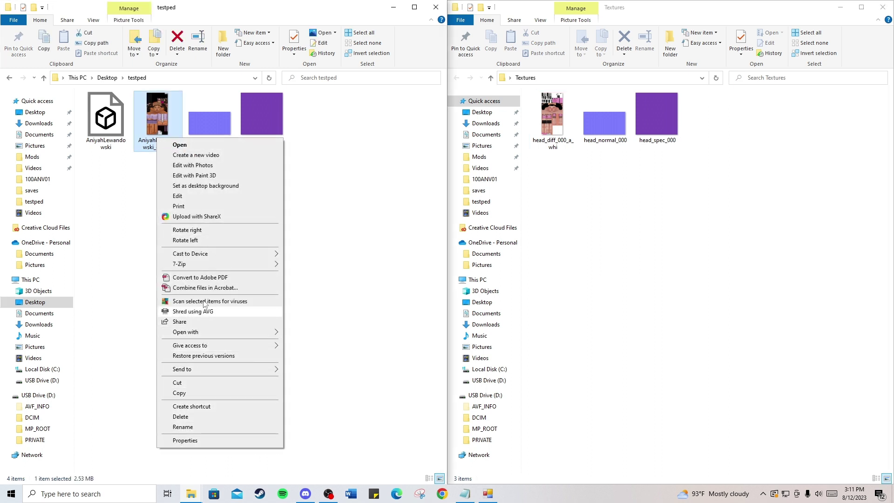
{"action": "left_click", "coordinate": [183, 427]}
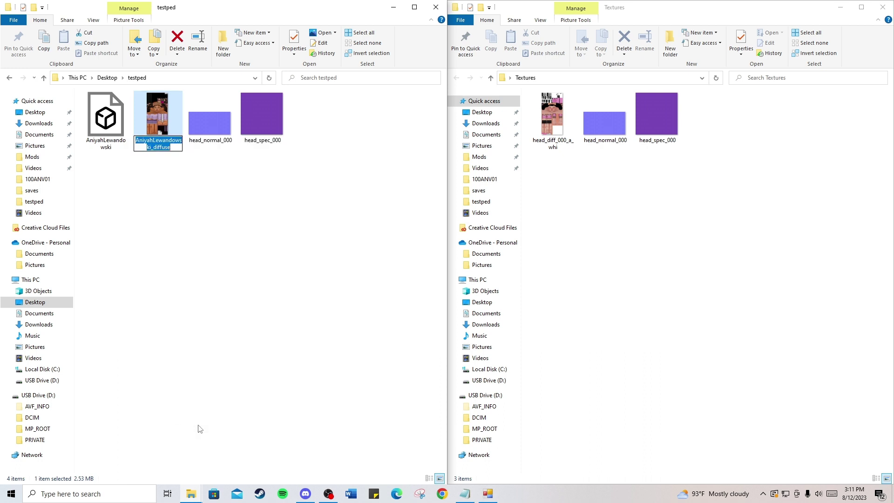
{"action": "type", "text": "head_diff_000_a_whi"}
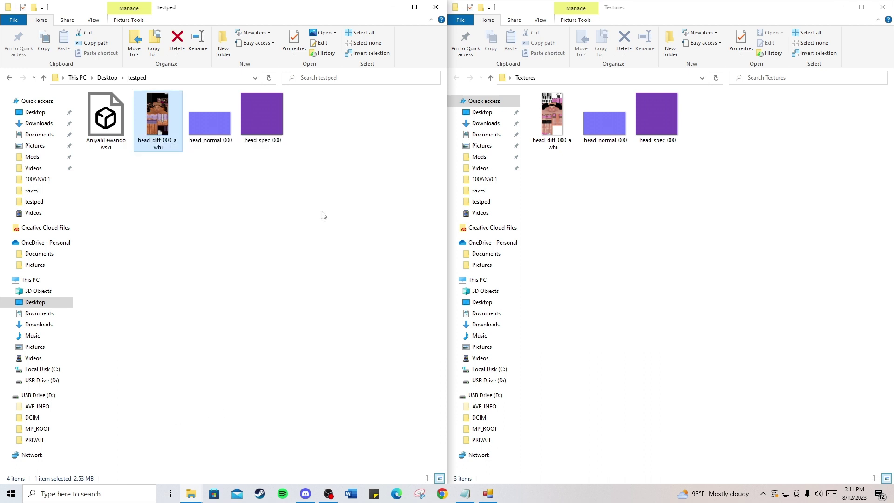
{"action": "key", "text": "Return"}
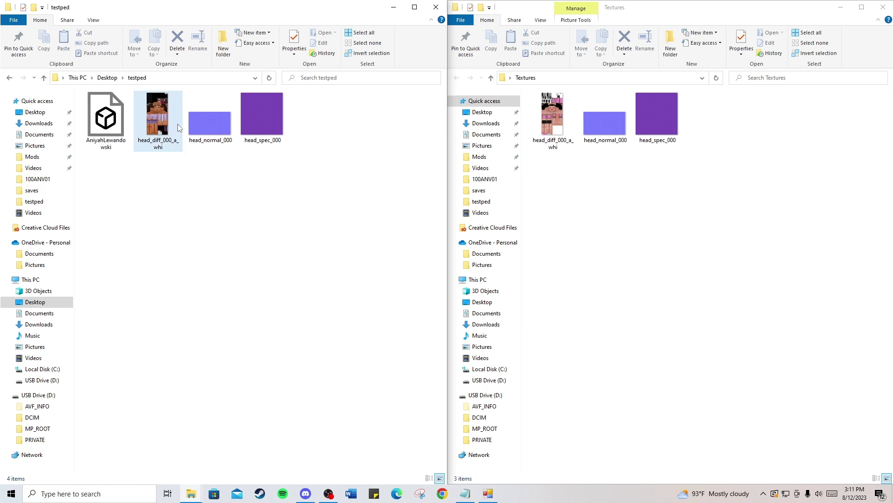
{"action": "left_click", "coordinate": [263, 158]}
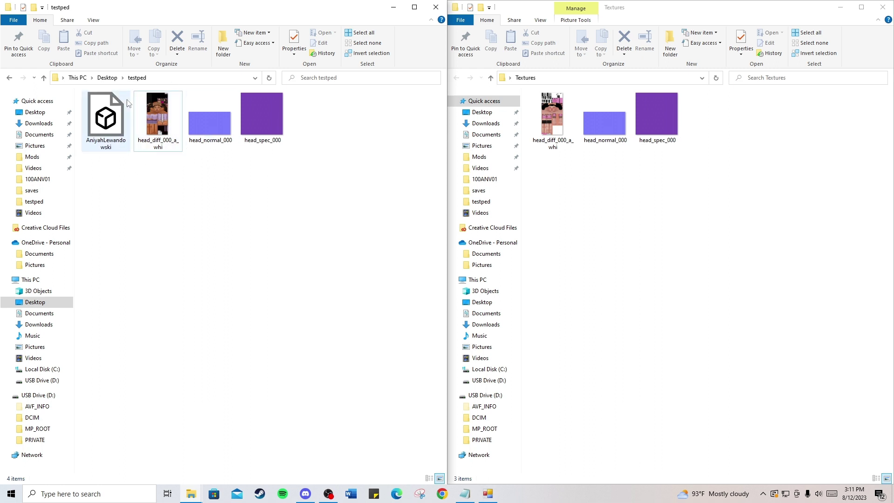